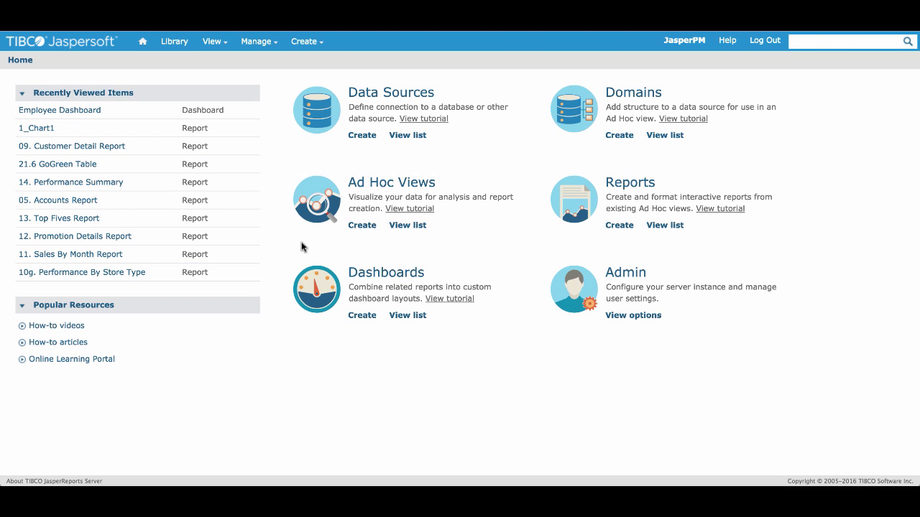
Step: Create a new Ad Hoc view on Food Domain with all ten fields selected
left_click(362, 226)
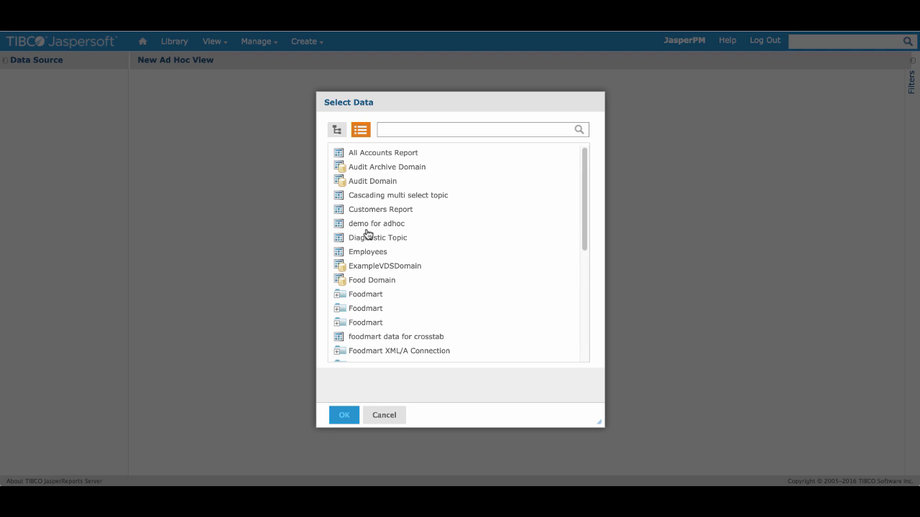
left_click(391, 284)
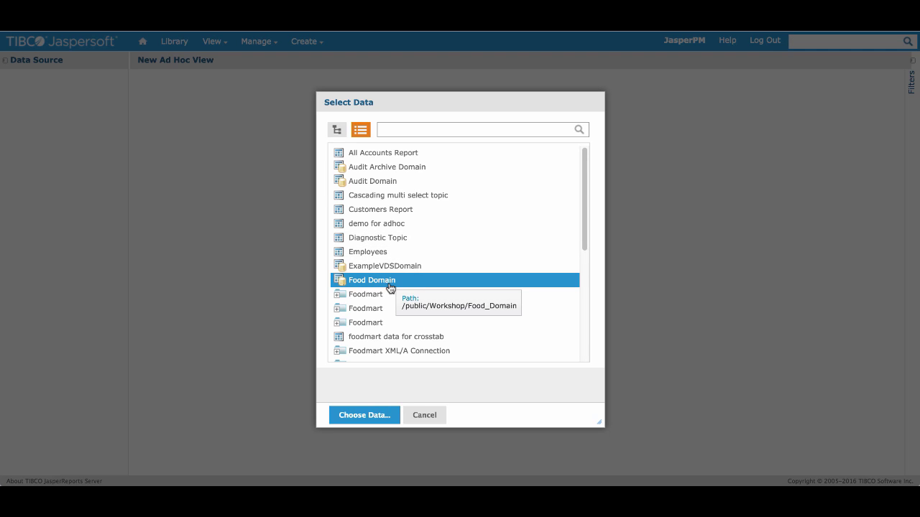
left_click(379, 419)
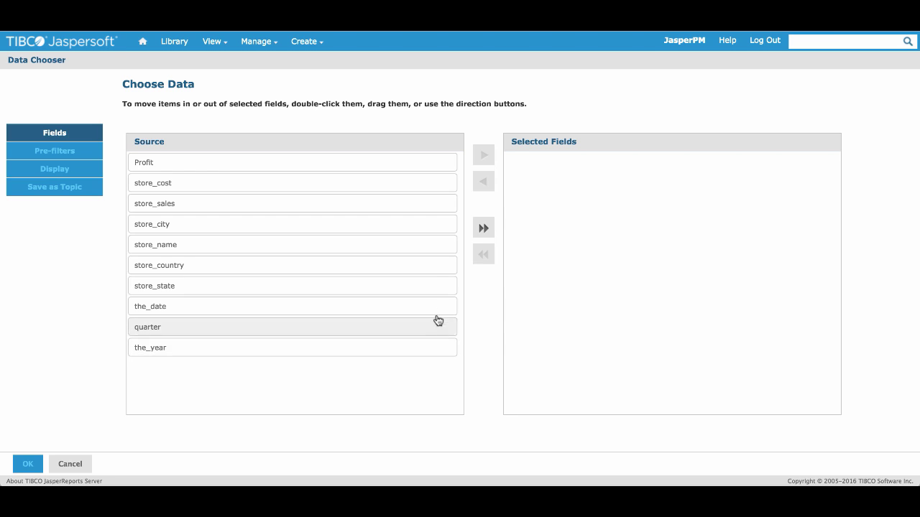
left_click(483, 230)
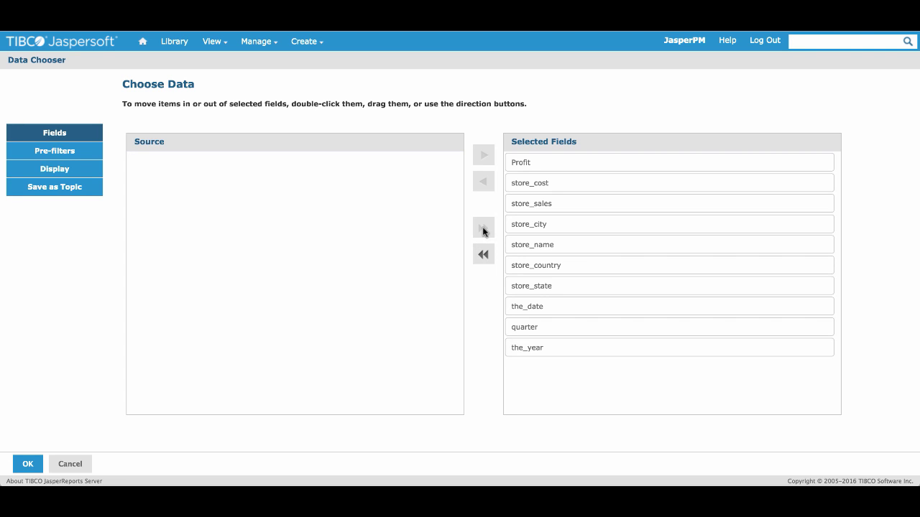
left_click(26, 464)
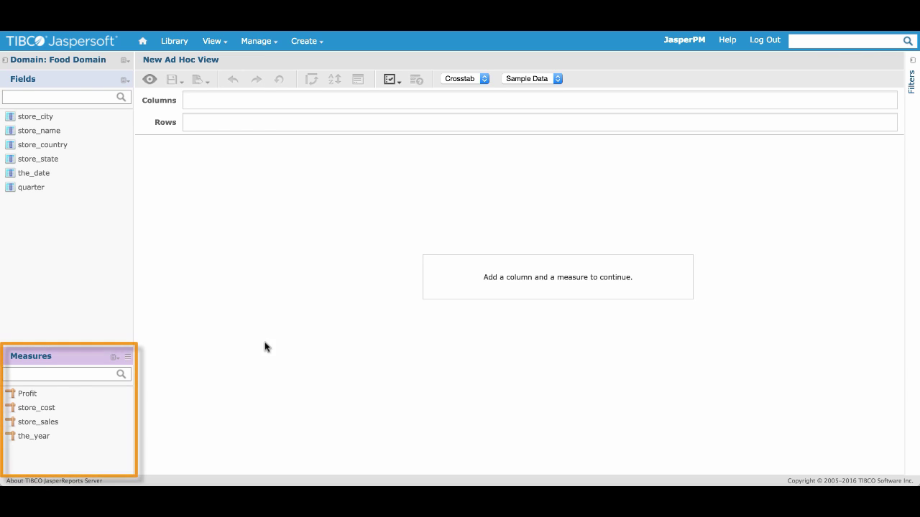
Step: Add Profit as the measure, with rows grouped by store_country and then store_city
double_click(65, 397)
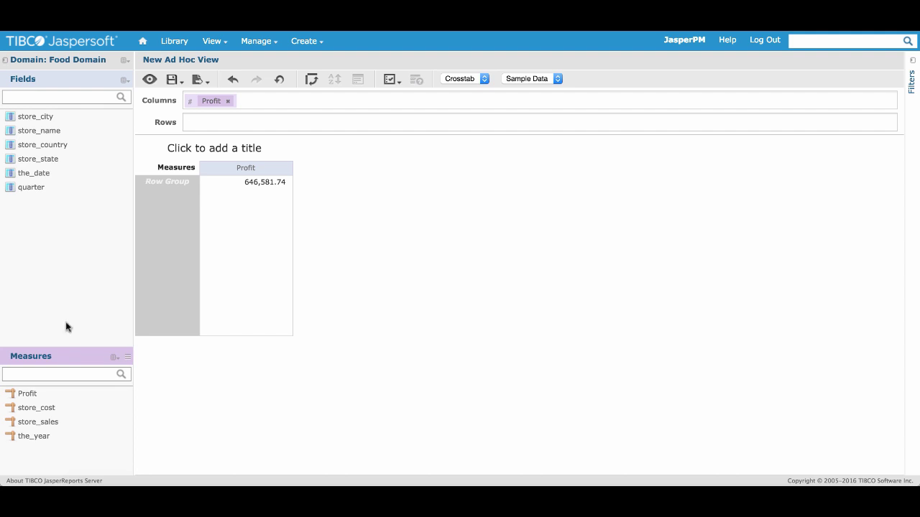
double_click(43, 144)
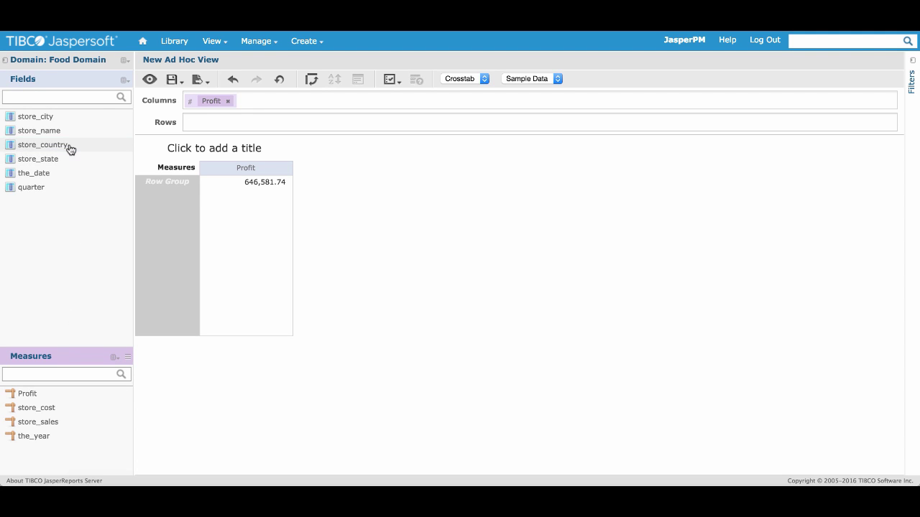
double_click(60, 120)
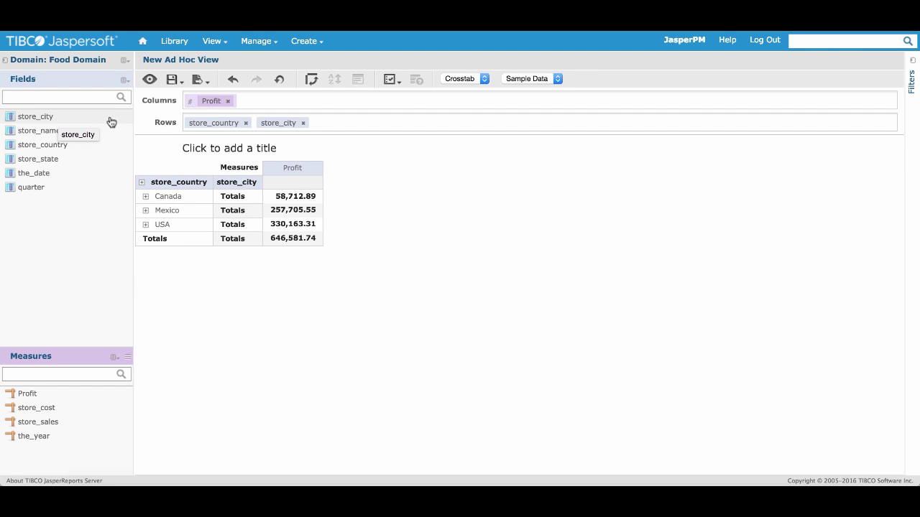
left_click(484, 79)
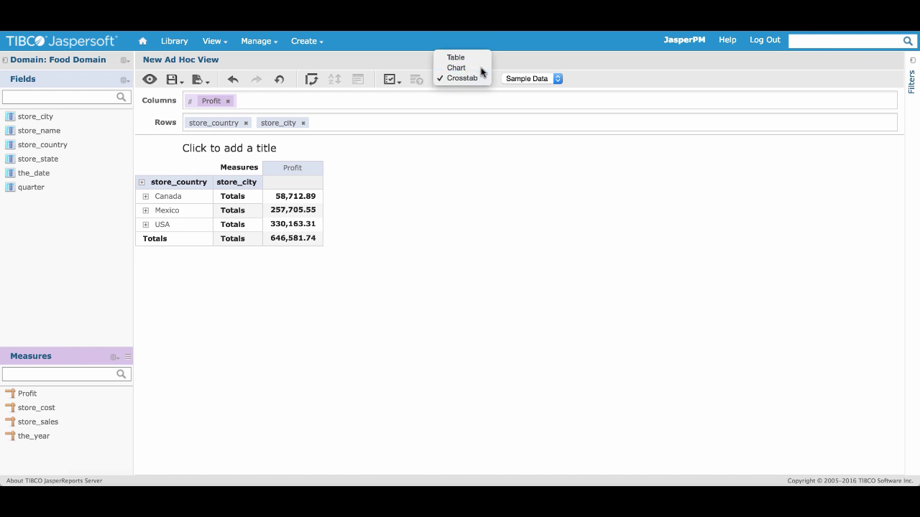
Step: Switch the view from crosstab to a Dual-Level Pie chart
left_click(482, 69)
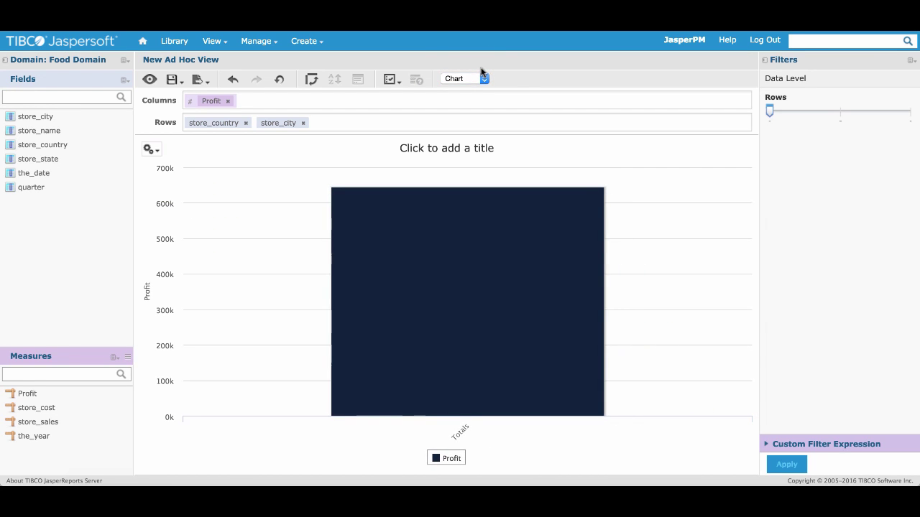
left_click(152, 150)
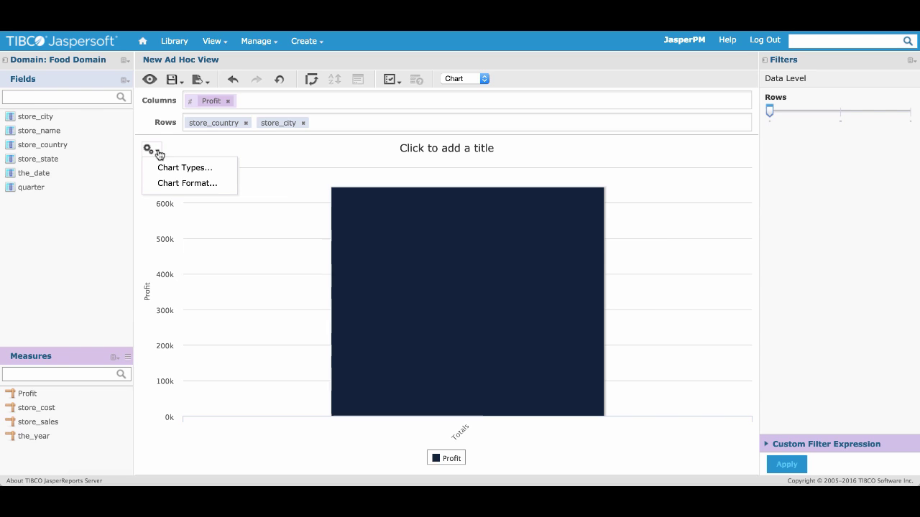
left_click(222, 171)
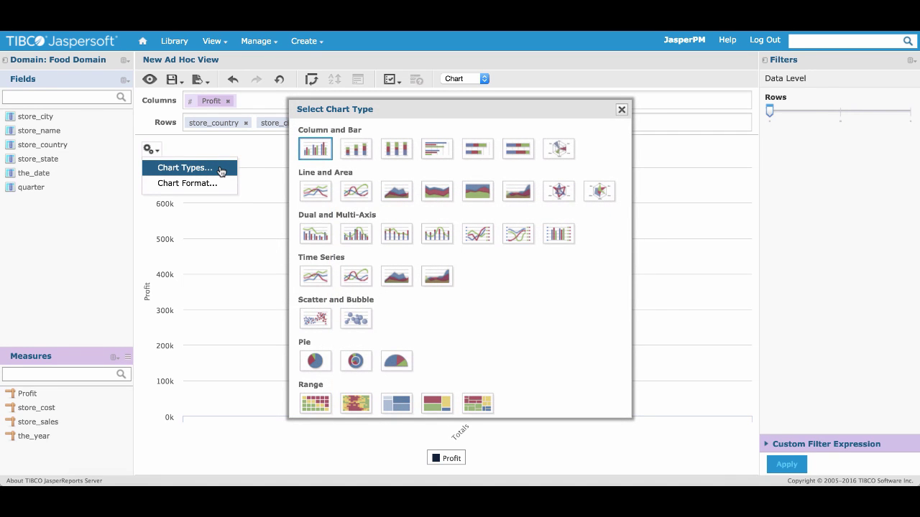
left_click(361, 362)
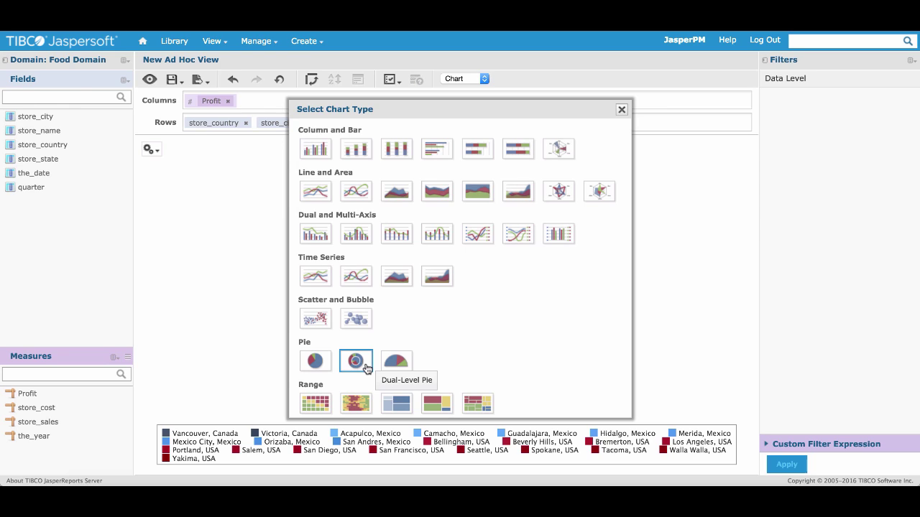
left_click(621, 109)
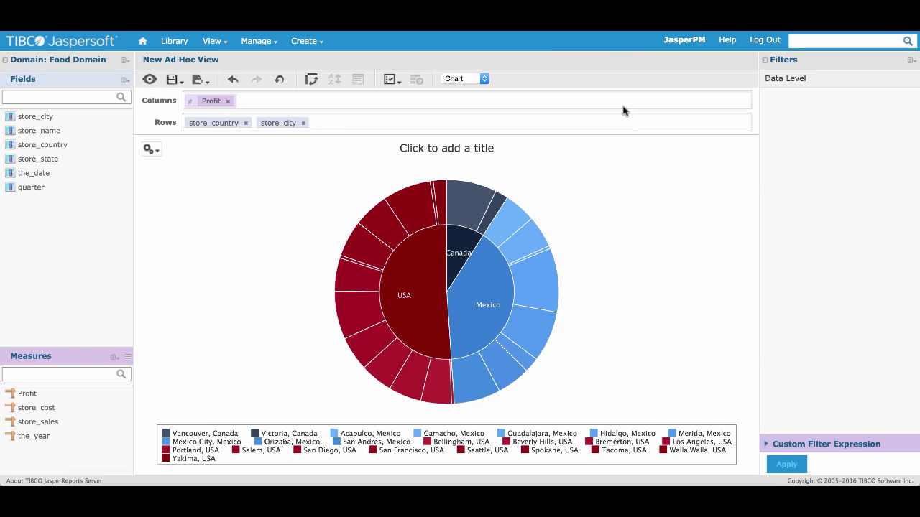
Step: Retitle the chart 'Profit by Country and City'
left_click(480, 148)
key("BackSpace")
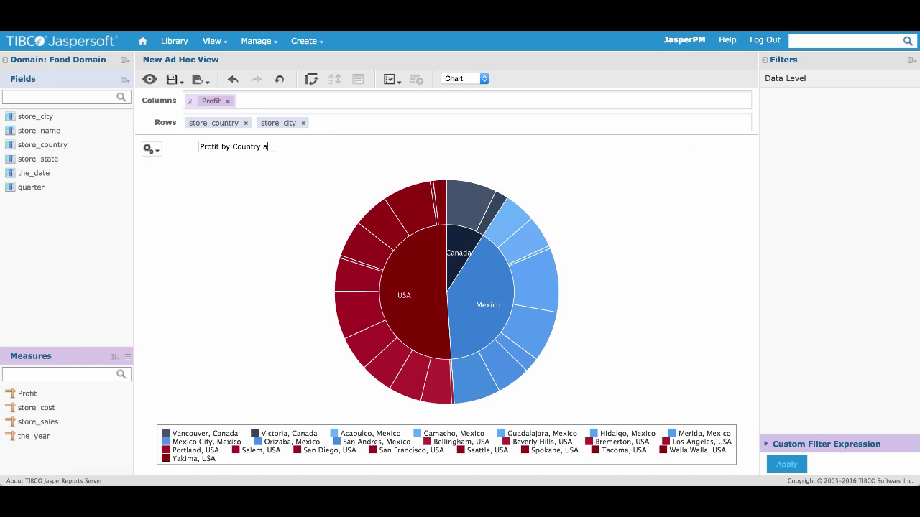
type("Profit by Country and City")
key("Return")
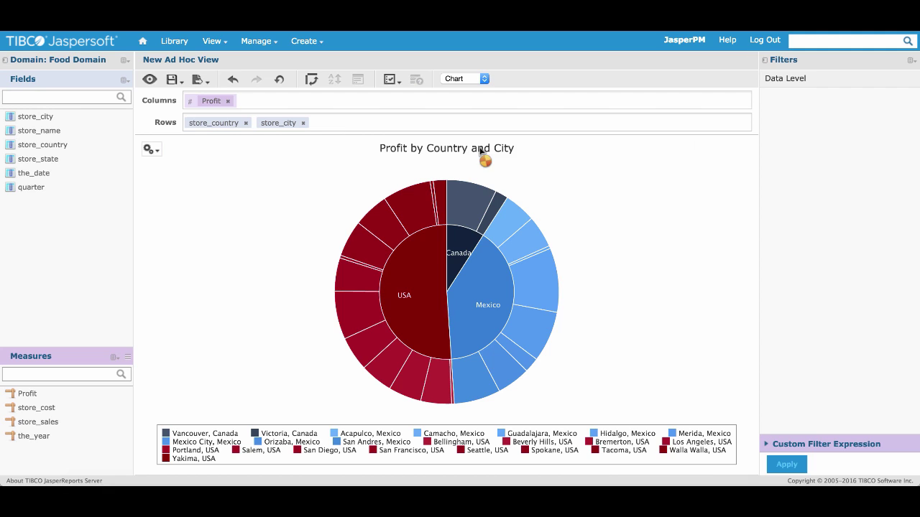
Step: Save the view as 'Profit by Country and City' in the Public > Workshop folder
left_click(174, 79)
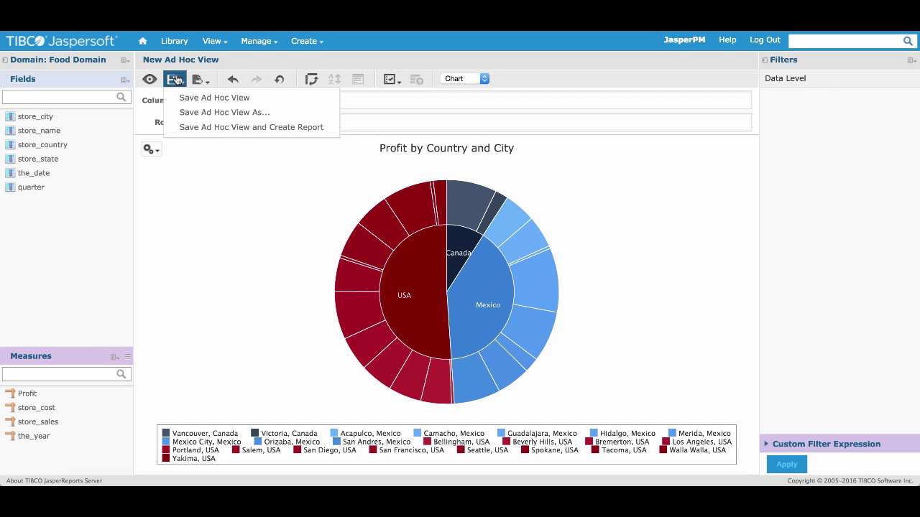
left_click(275, 113)
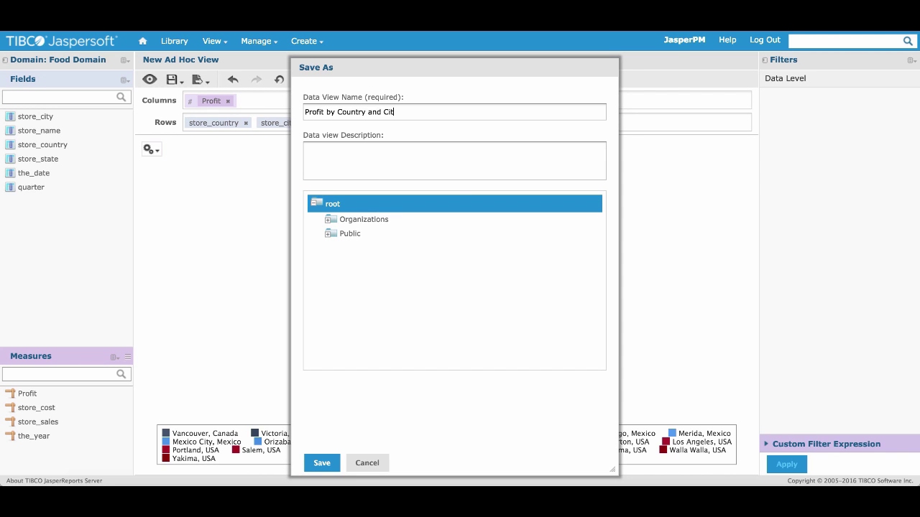
left_click(333, 235)
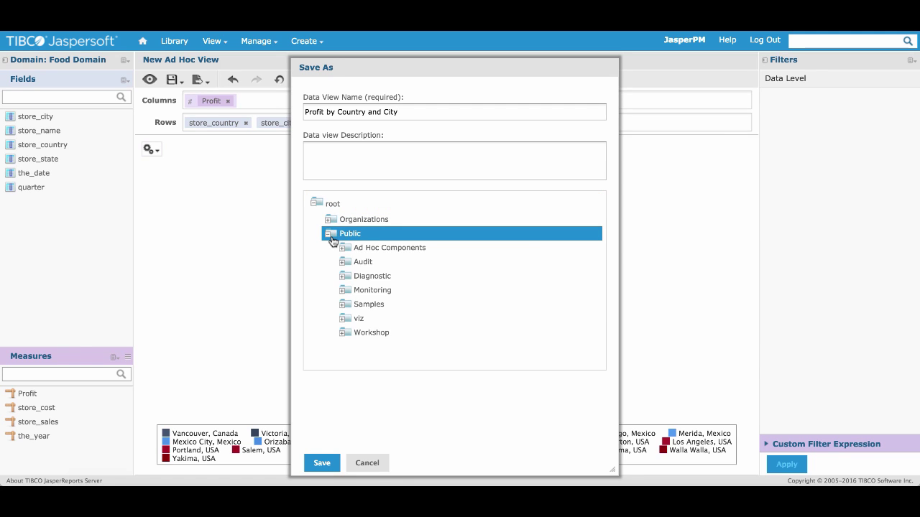
left_click(352, 334)
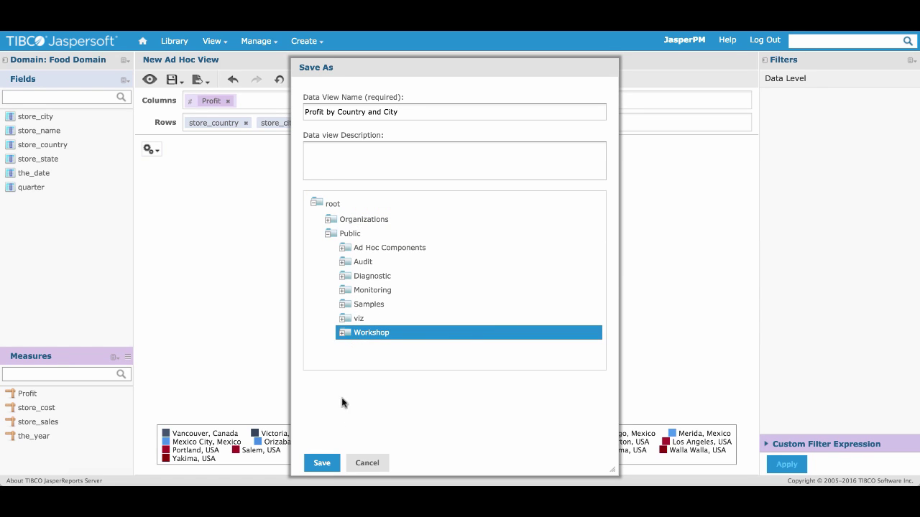
left_click(321, 464)
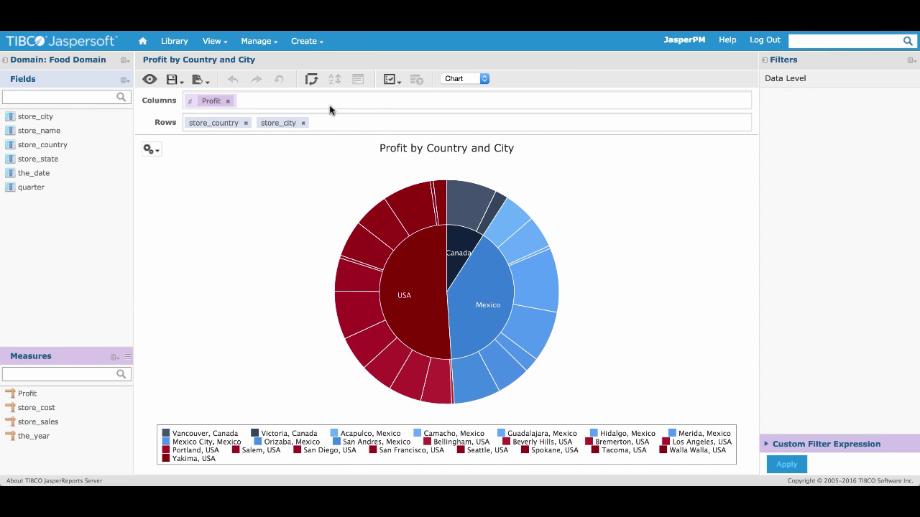
Step: Start a second Ad Hoc view on Food Domain with all ten fields added
mouse_move(324, 44)
left_click(356, 62)
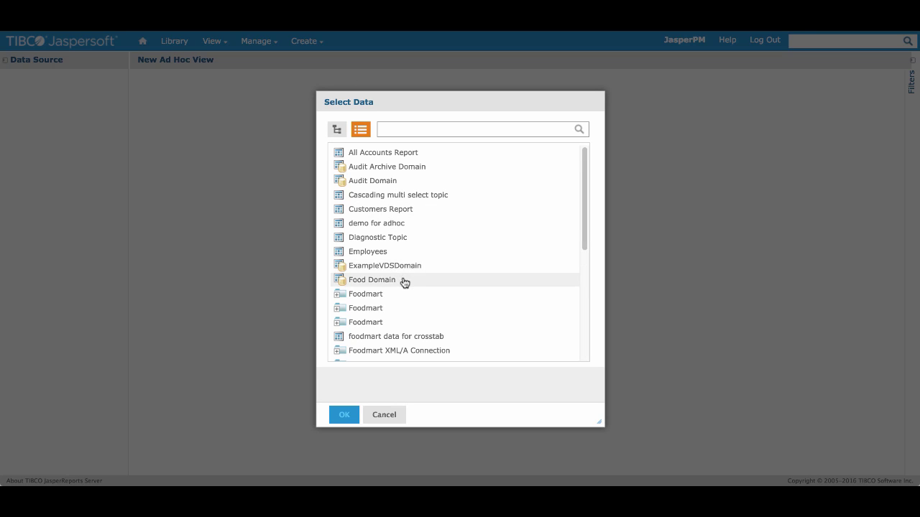
left_click(403, 280)
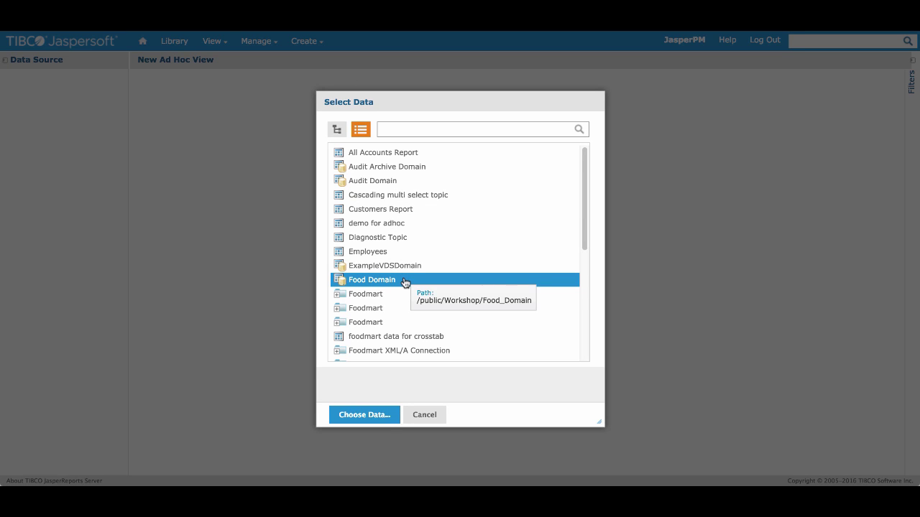
left_click(384, 423)
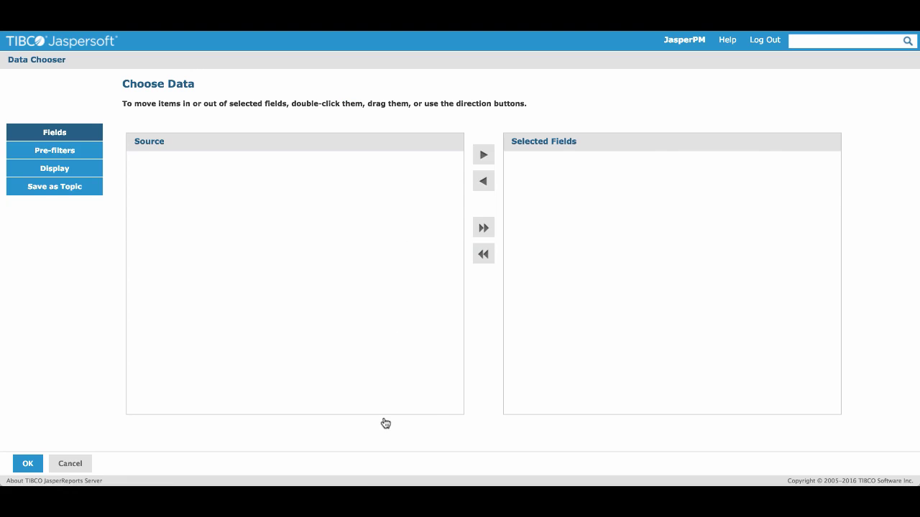
left_click(486, 227)
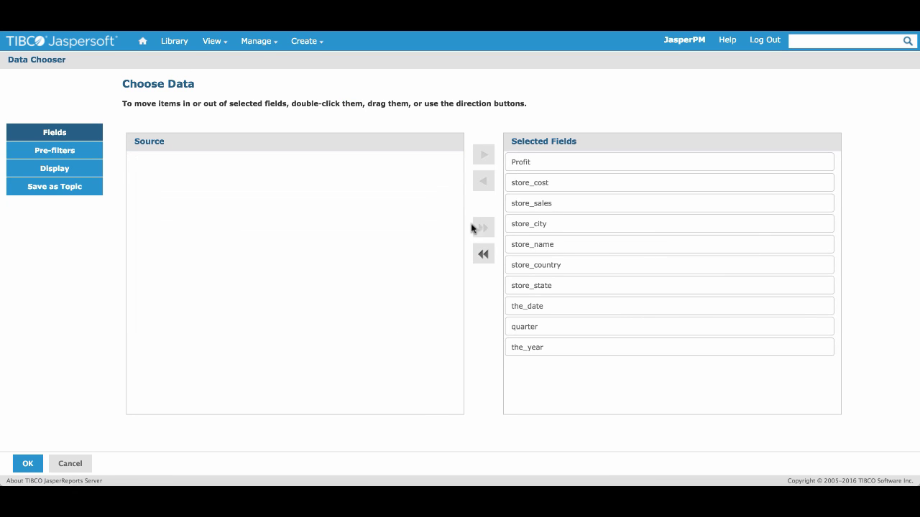
left_click(28, 464)
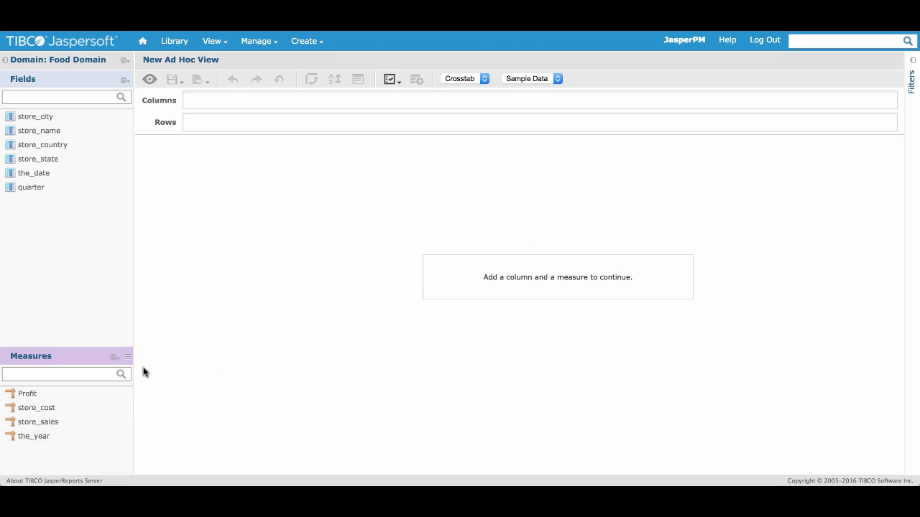
Step: Turn the new view into a chart using the basic Line chart type
left_click(484, 79)
left_click(482, 66)
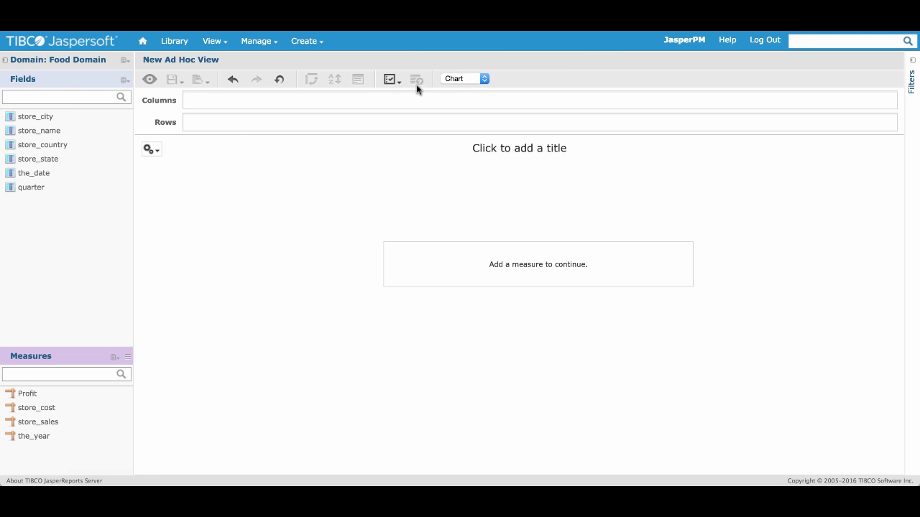
left_click(152, 150)
left_click(218, 168)
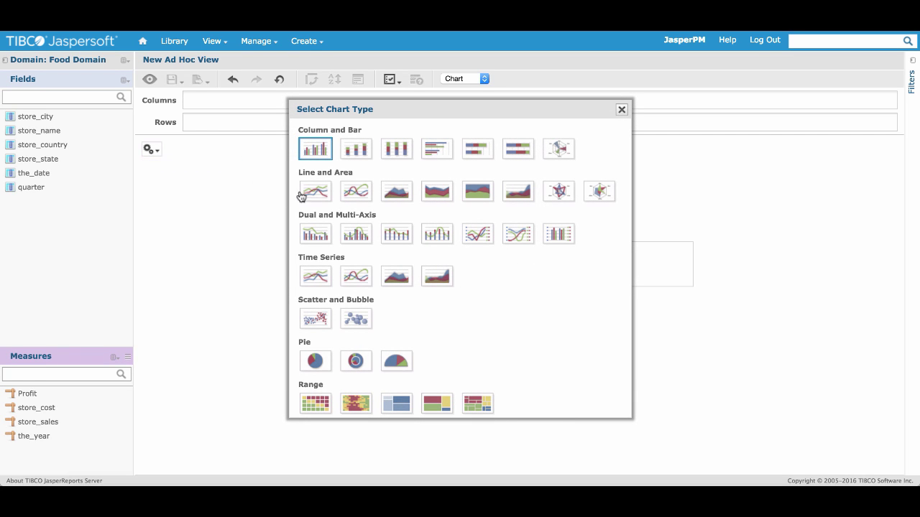
left_click(323, 198)
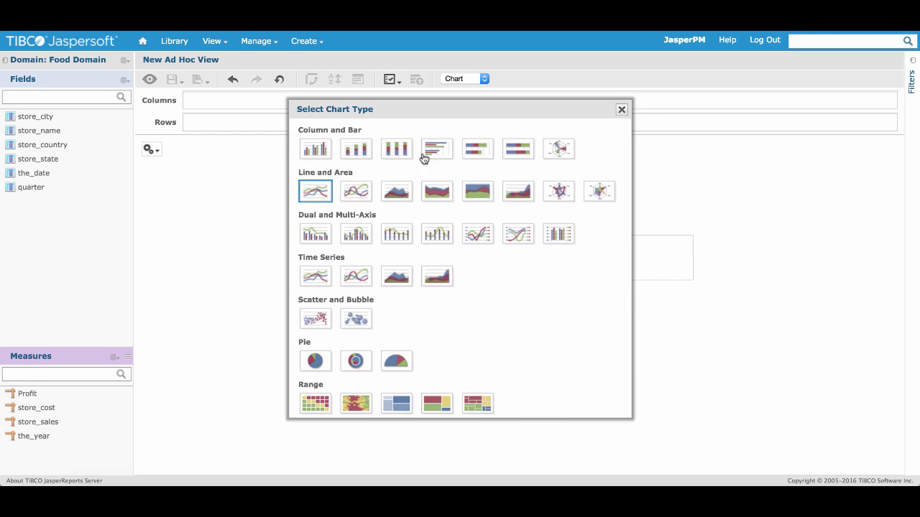
left_click(621, 110)
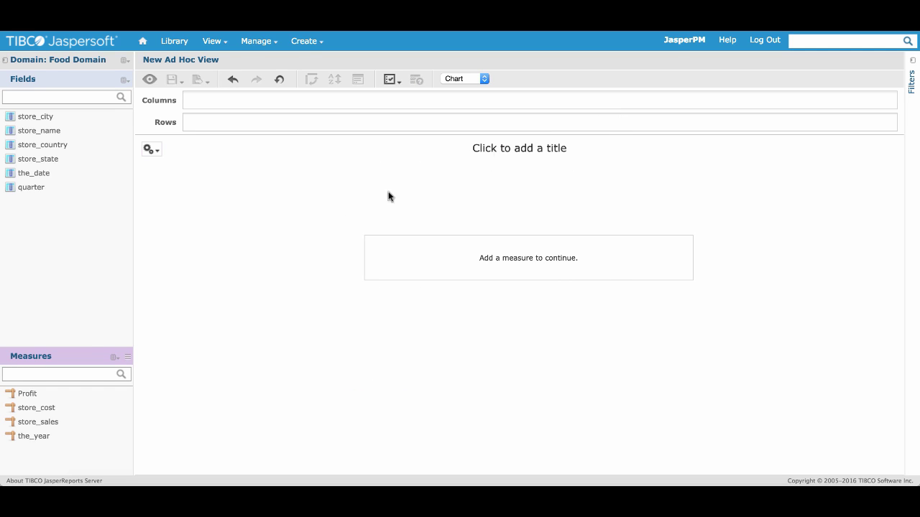
Step: Plot Profit with store_name, store_country and store_city in Columns and the_date in Rows
double_click(50, 394)
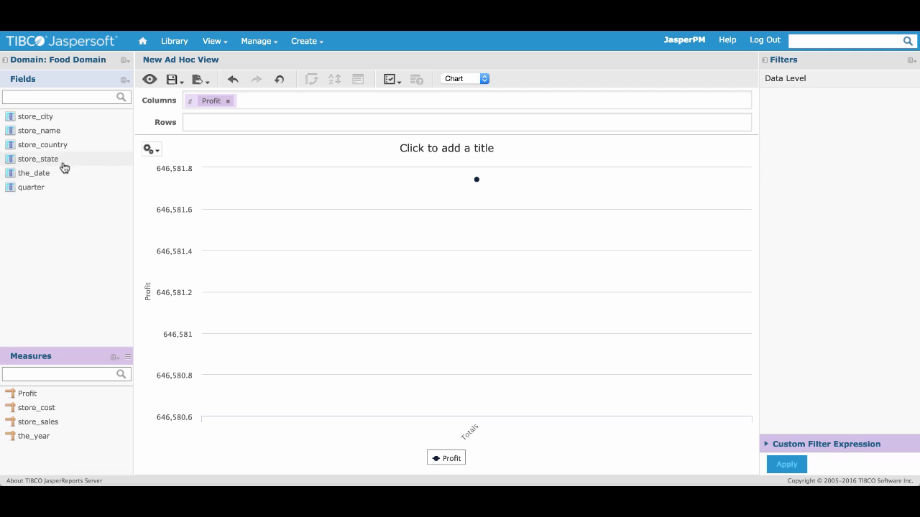
left_click_drag(64, 138, 246, 106)
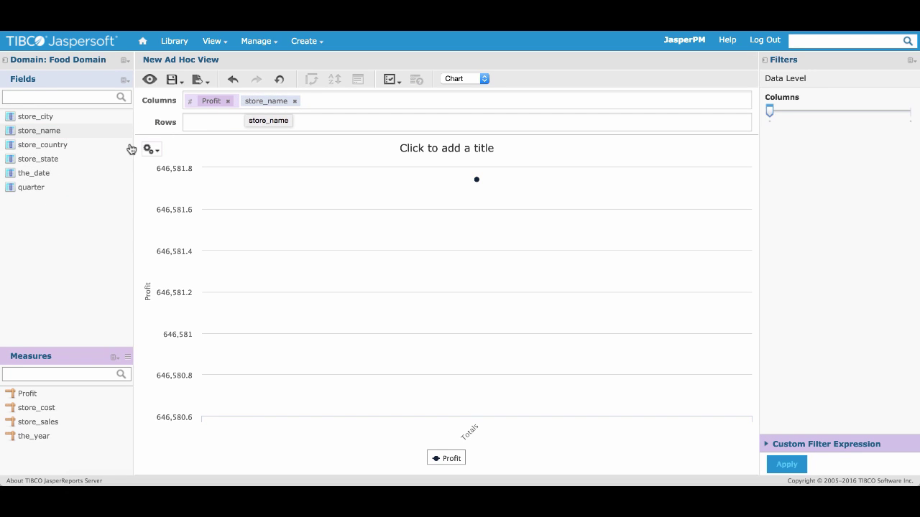
left_click(64, 150)
left_click_drag(63, 150, 309, 105)
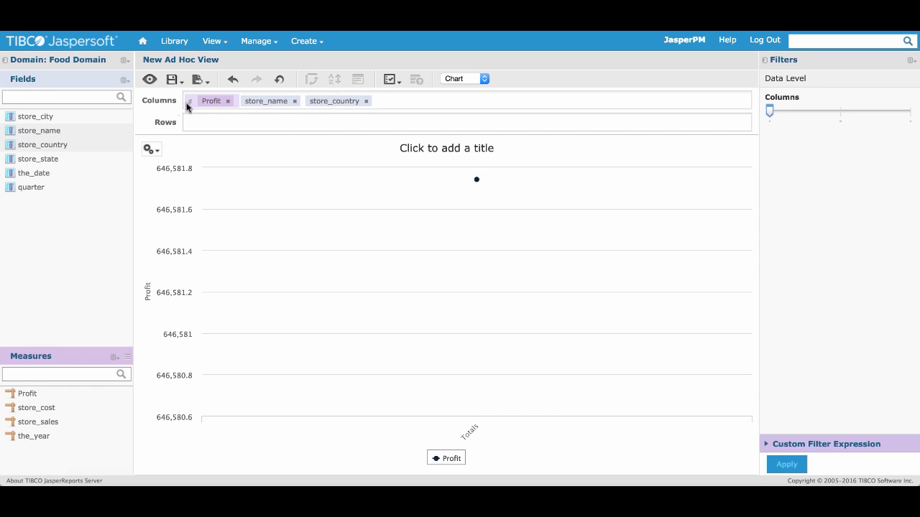
left_click(80, 122)
left_click_drag(80, 123, 382, 108)
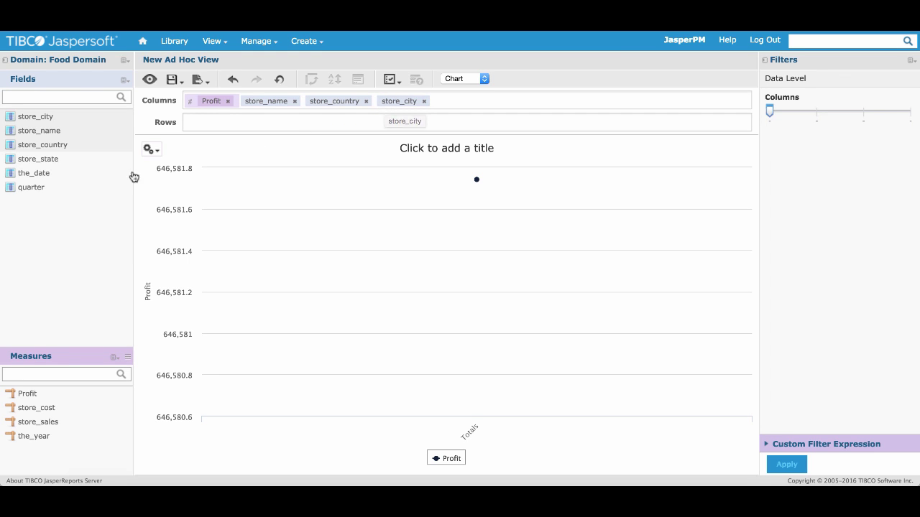
left_click(55, 176)
double_click(55, 176)
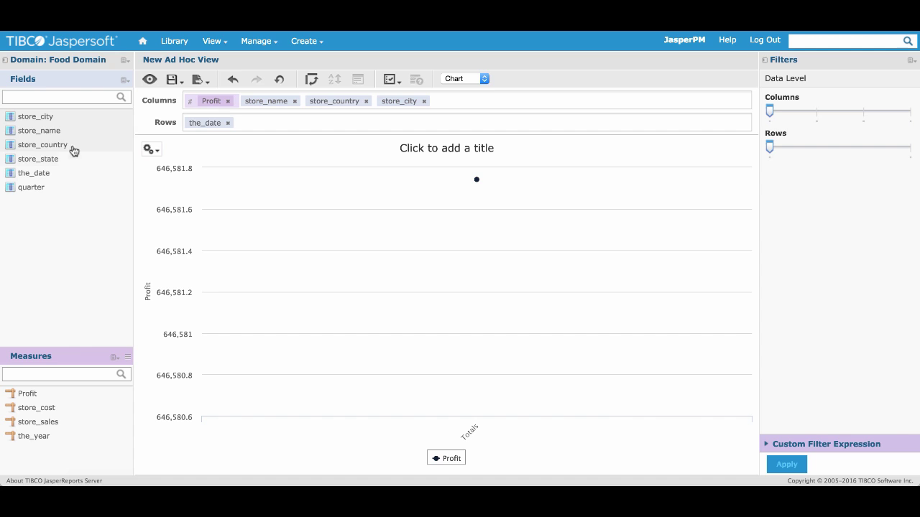
left_click(68, 120)
Step: Filter store_city to Acapulco and show rows at the_date level and columns at store_city level
right_click(68, 123)
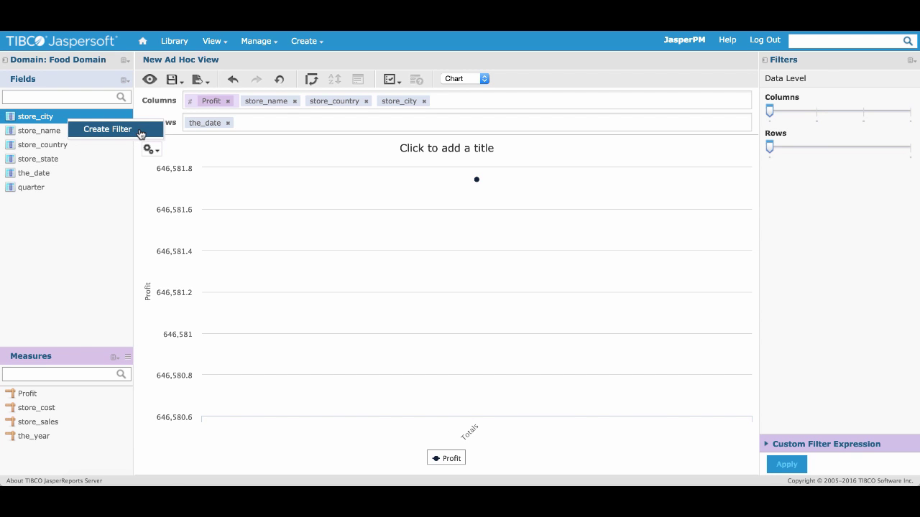
left_click(107, 129)
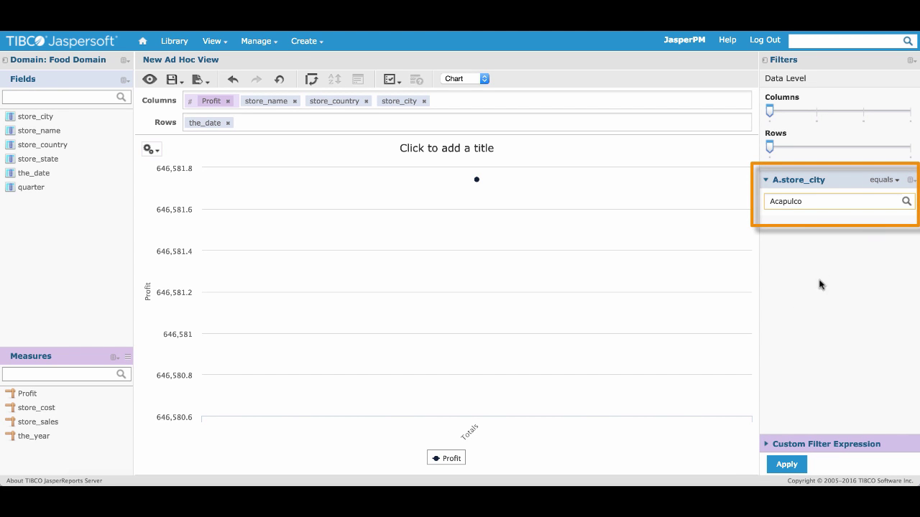
left_click(786, 469)
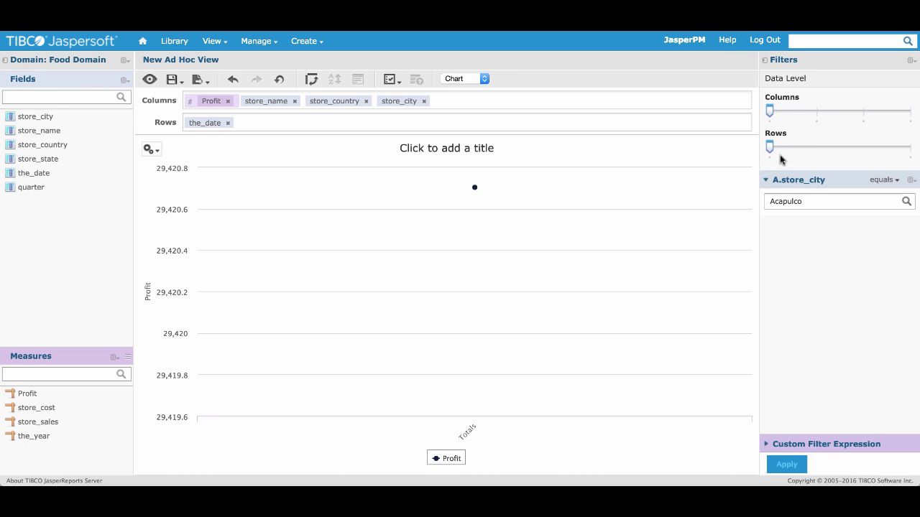
left_click_drag(772, 150, 854, 158)
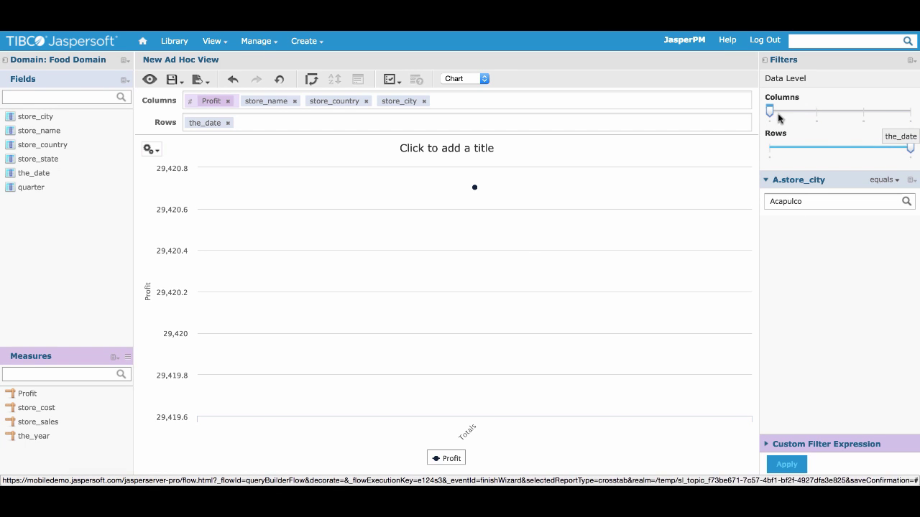
left_click_drag(769, 112, 897, 119)
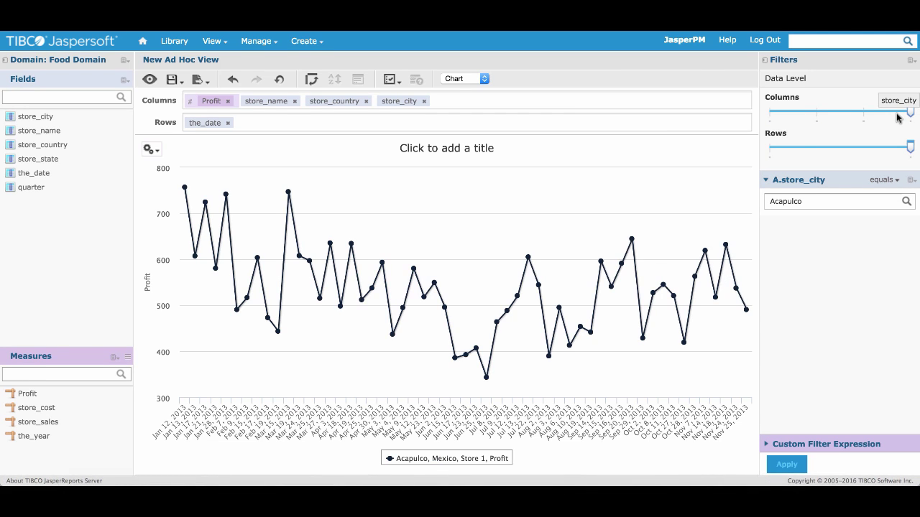
Step: Retitle the chart 'Profit Timeline by City'
left_click(536, 153)
type("P")
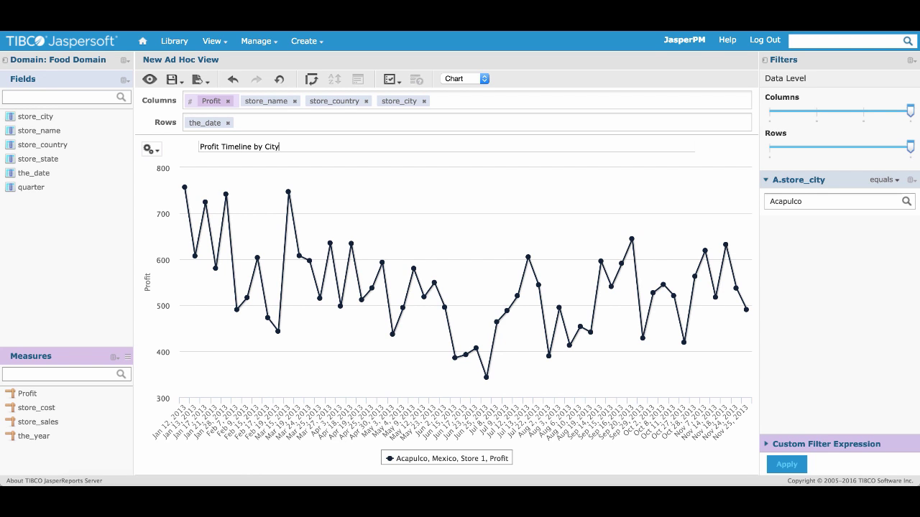
type("rofit Timeline by City")
key("Return")
Step: Save the view as 'Profit Timeline by City' in Public > Workshop, then zoom into June–October 2013
left_click(173, 79)
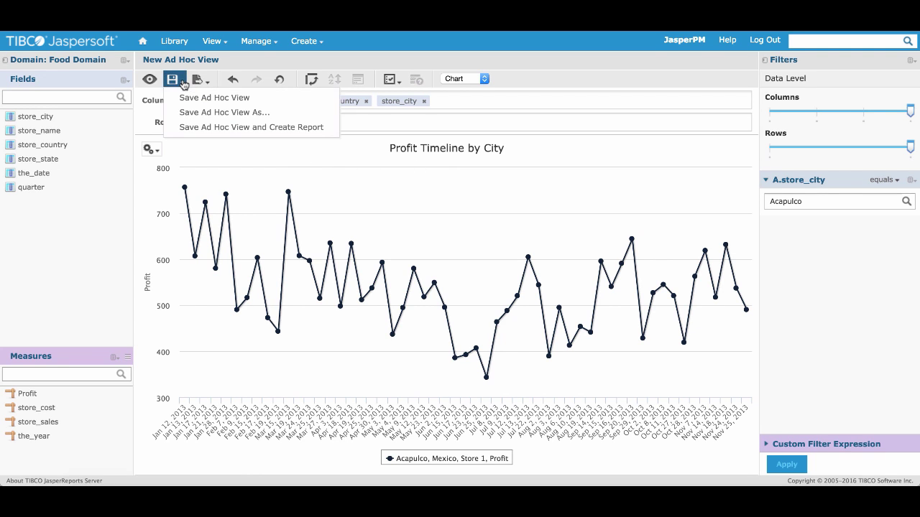
left_click(270, 115)
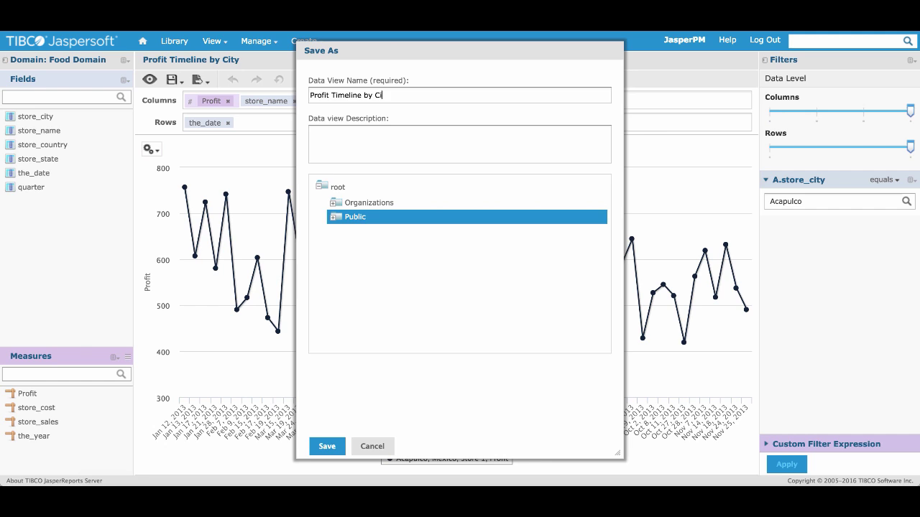
left_click(334, 218)
left_click(369, 317)
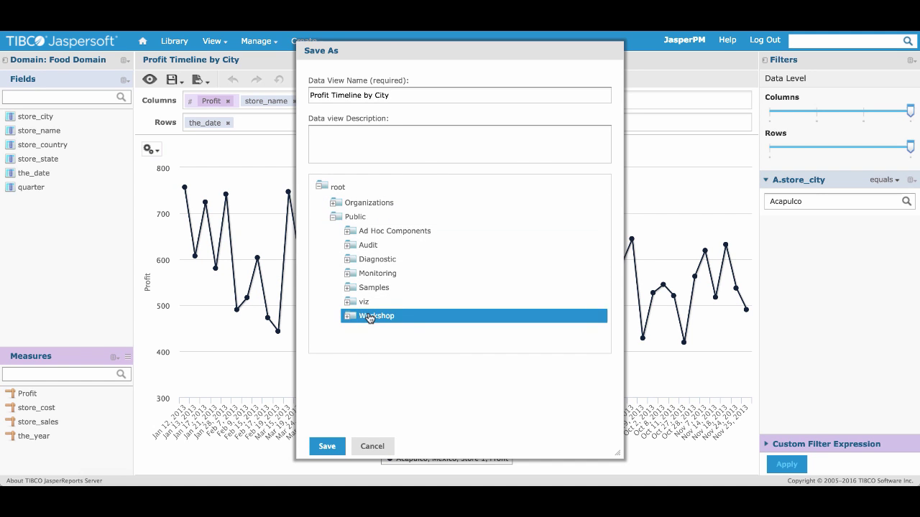
left_click(332, 449)
left_click_drag(487, 323, 661, 349)
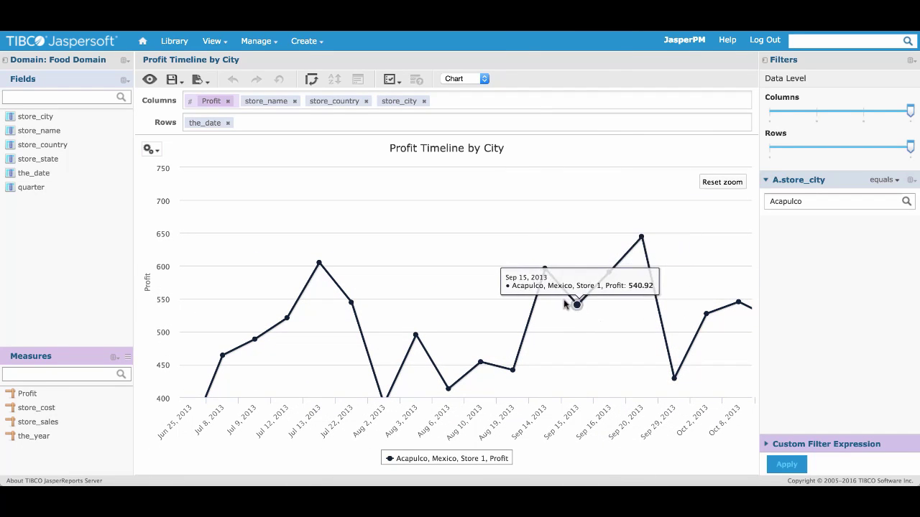